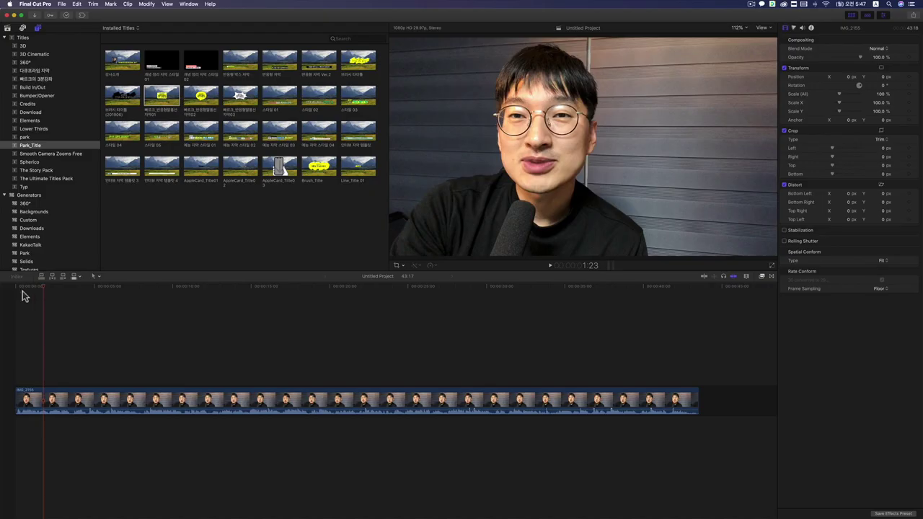
# Place the yellow speech-bubble title above the clip's start, preview it, and disable Animation In
pyautogui.moveTo(156, 103); pyautogui.dragTo(18, 367)
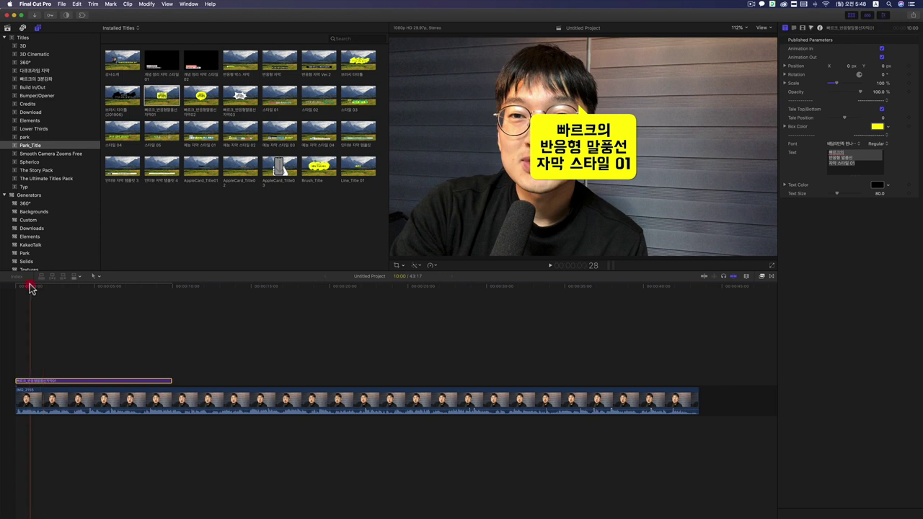
pyautogui.moveTo(30, 287); pyautogui.dragTo(6, 290)
pyautogui.press('space')
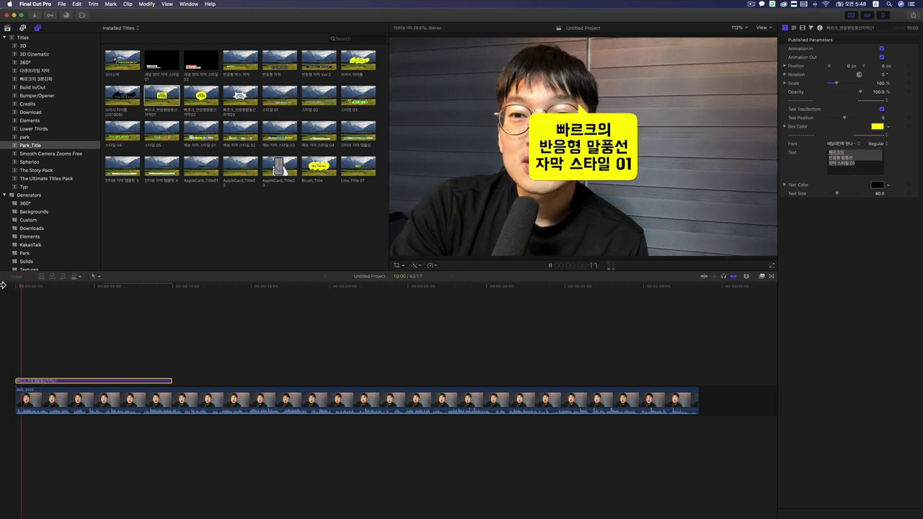
pyautogui.click(158, 286)
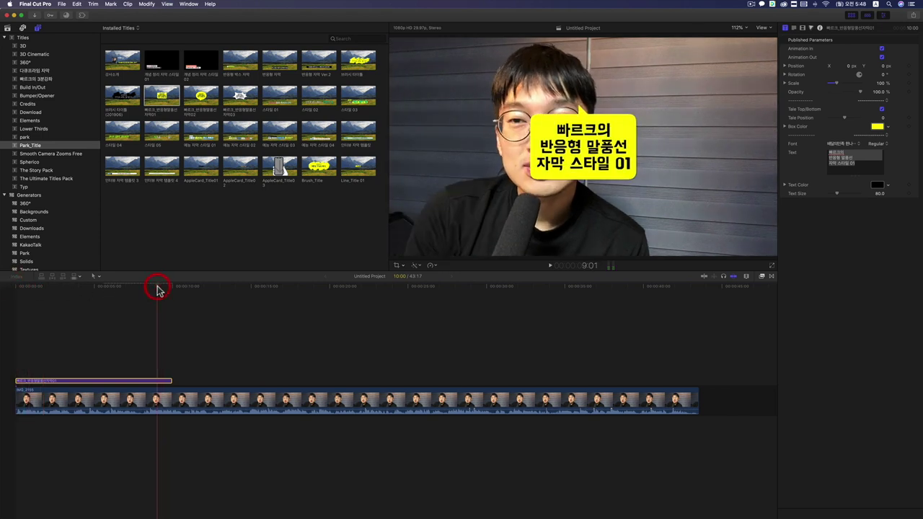
pyautogui.press('space')
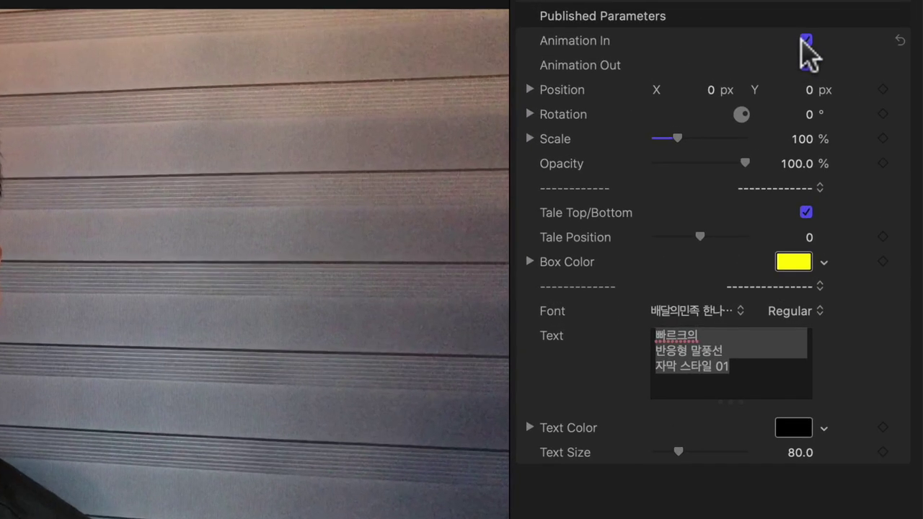
pyautogui.click(881, 48)
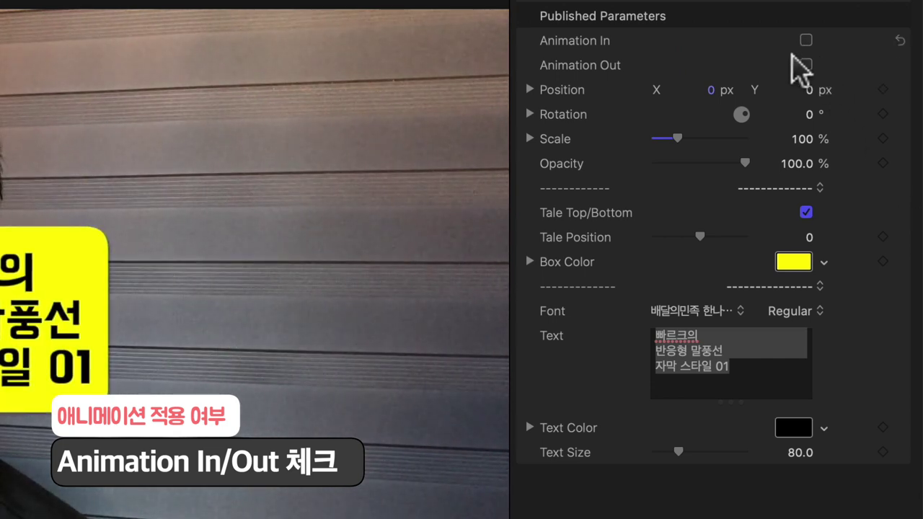
# Move the speech bubble to Position X 29.5 px, Y 9.6 px
pyautogui.moveTo(710, 89)
pyautogui.mouseDown()
pyautogui.moveTo(801, 94)
pyautogui.moveTo(809, 69)
pyautogui.mouseUp()
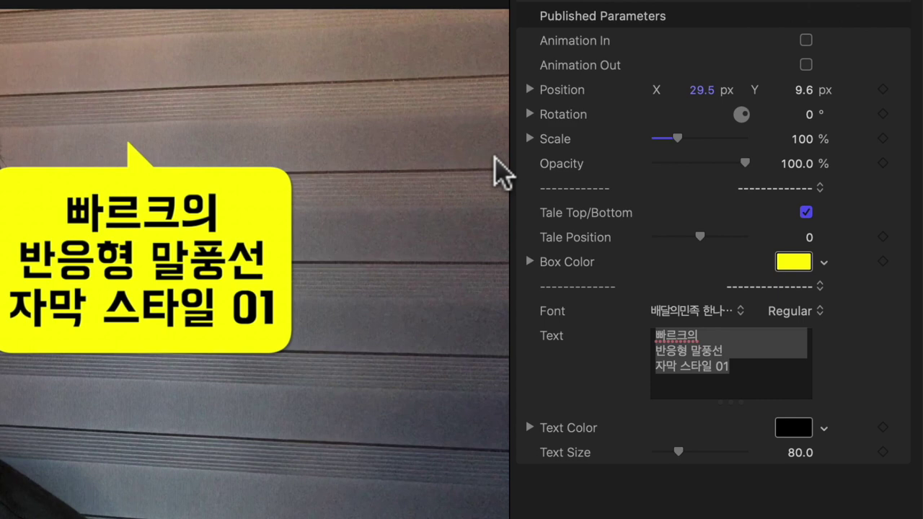
# Tilt the speech bubble briefly, then reset its Rotation to 0°
pyautogui.click(807, 115)
pyautogui.moveTo(808, 116); pyautogui.dragTo(902, 119)
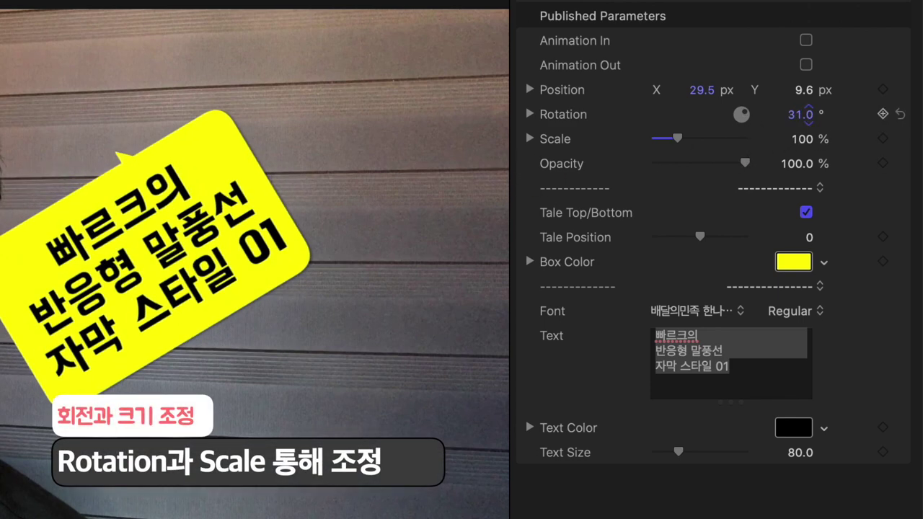
pyautogui.click(901, 114)
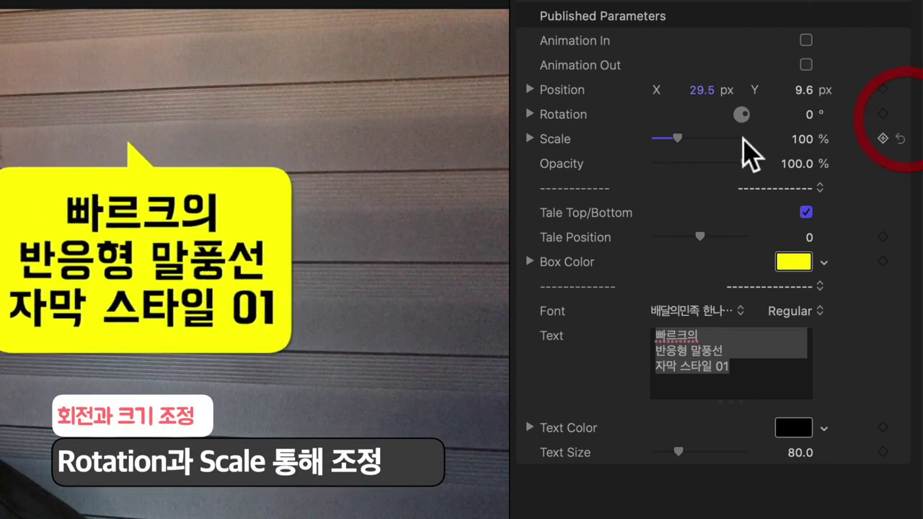
# Set the bubble's Scale to 101% at full opacity and uncheck Tale Top/Bottom
pyautogui.moveTo(676, 137)
pyautogui.mouseDown()
pyautogui.moveTo(708, 138)
pyautogui.moveTo(675, 139)
pyautogui.mouseUp()
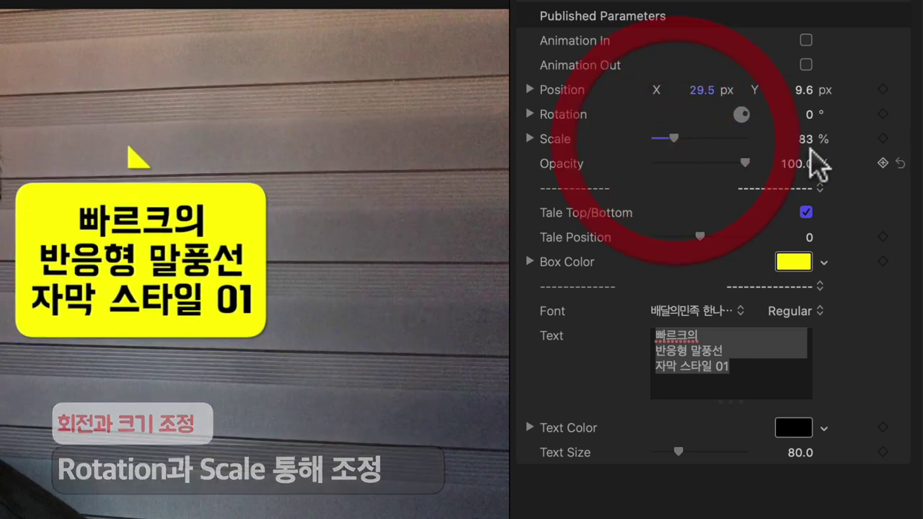
pyautogui.click(900, 138)
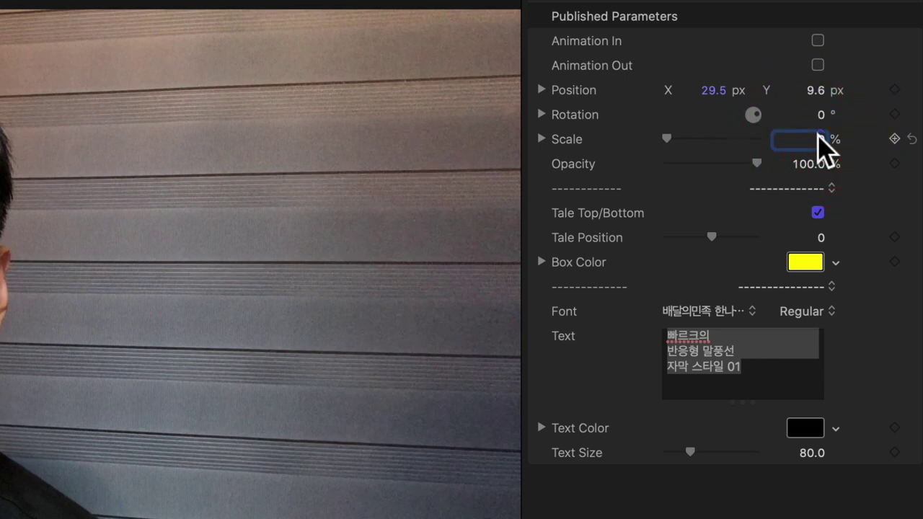
pyautogui.write('100')
pyautogui.press('Return')
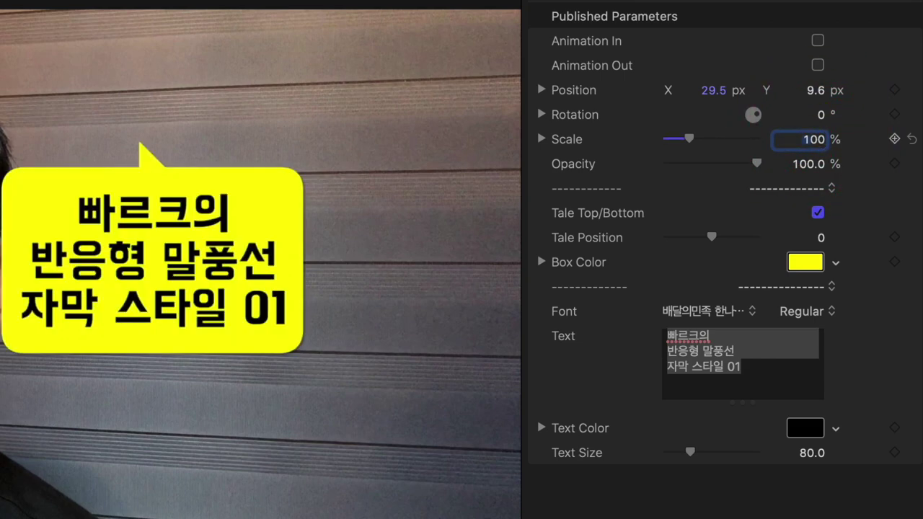
pyautogui.moveTo(813, 138); pyautogui.dragTo(822, 130)
pyautogui.moveTo(755, 161); pyautogui.dragTo(769, 166)
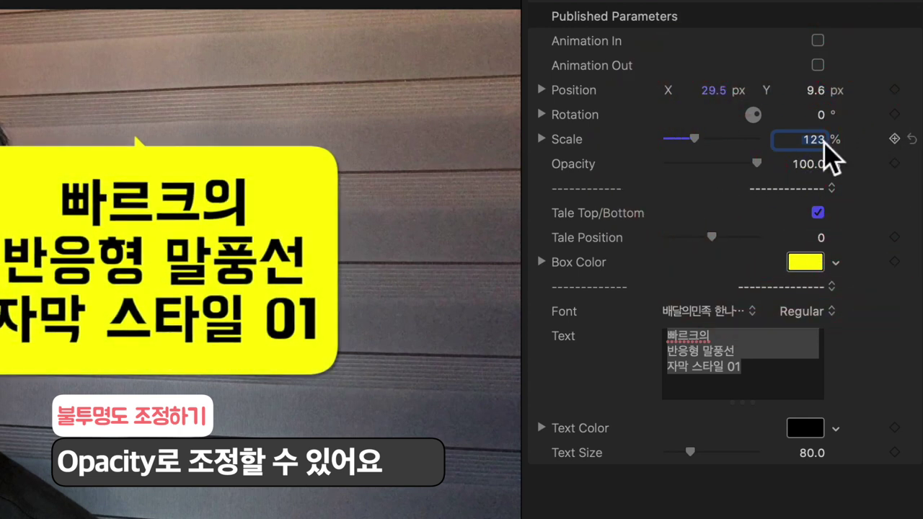
pyautogui.write('100')
pyautogui.press('Return')
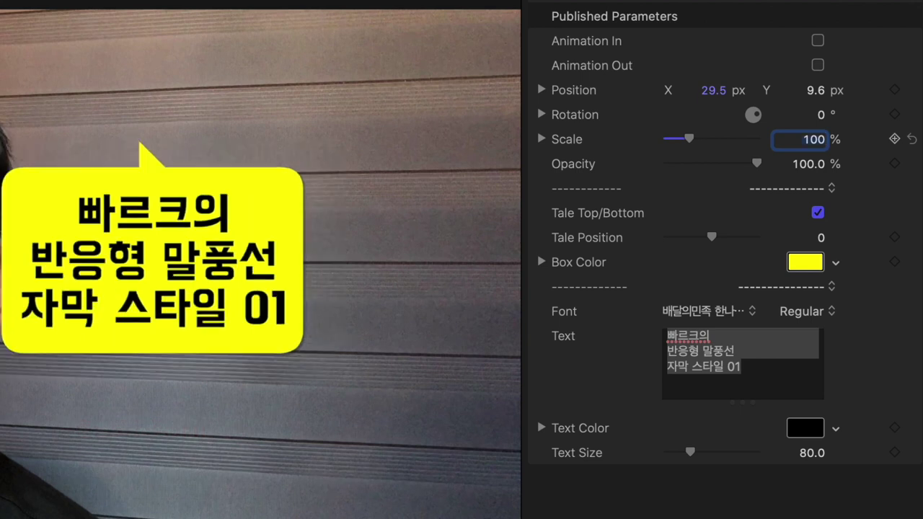
pyautogui.press('Up')
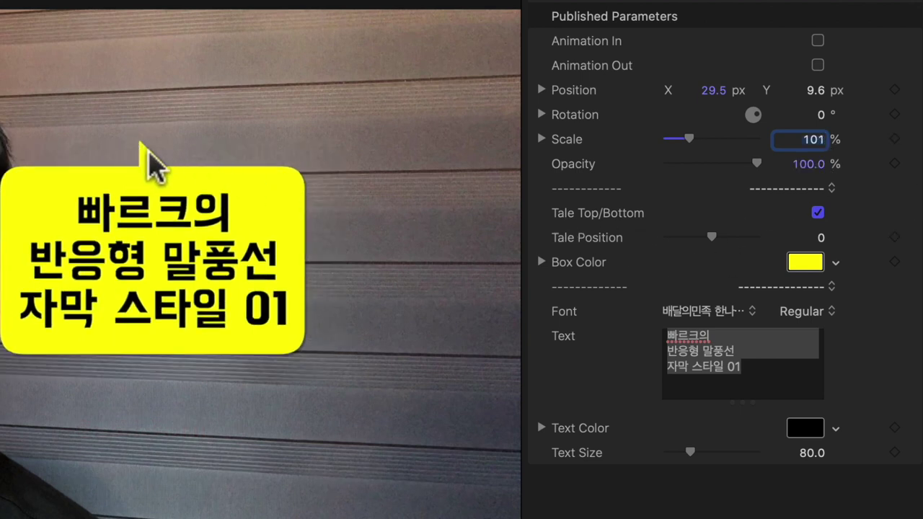
pyautogui.click(819, 214)
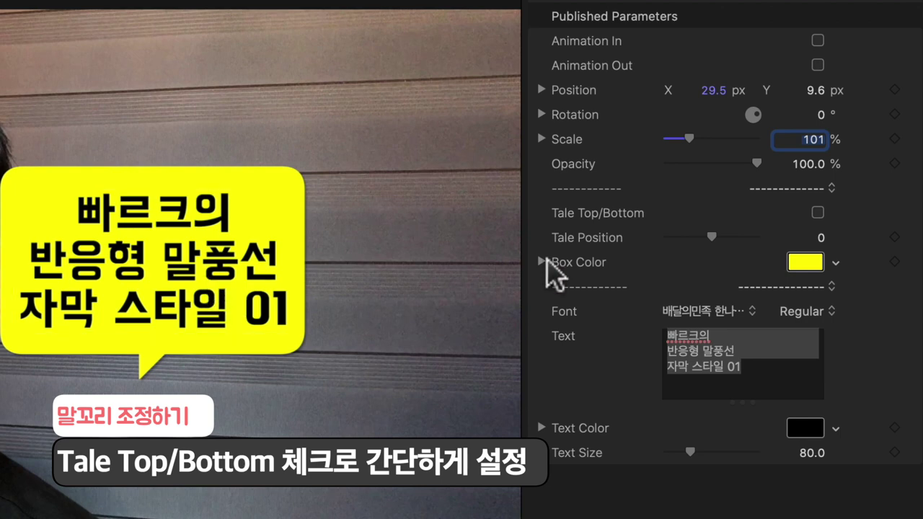
# Try other tail placements, then keep the tail on the bottom edge with Tale Position reset to 0
pyautogui.click(817, 212)
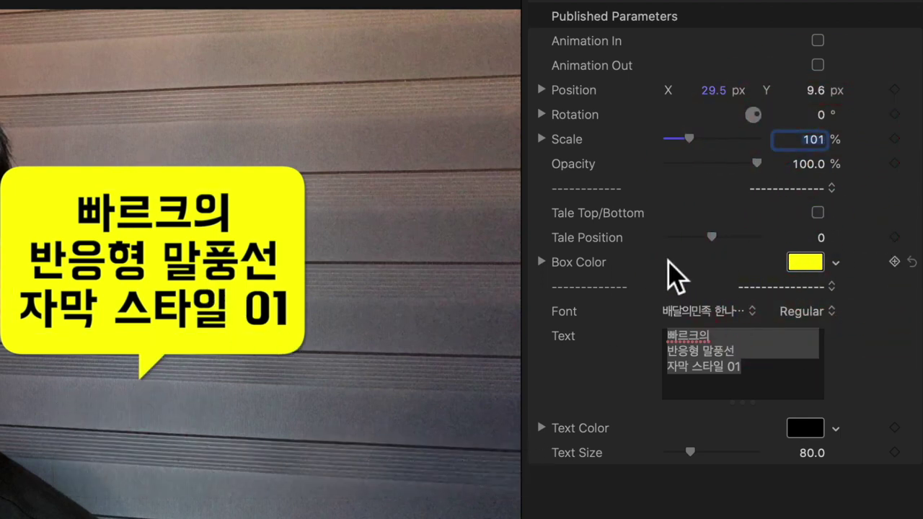
pyautogui.moveTo(711, 238); pyautogui.dragTo(677, 238)
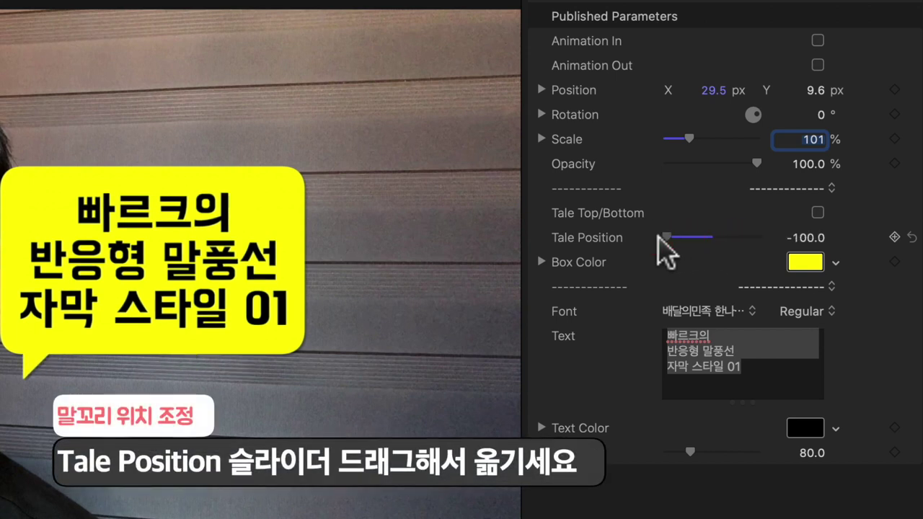
pyautogui.moveTo(678, 238)
pyautogui.mouseDown()
pyautogui.moveTo(627, 241)
pyautogui.moveTo(668, 237)
pyautogui.mouseUp()
pyautogui.click(818, 213)
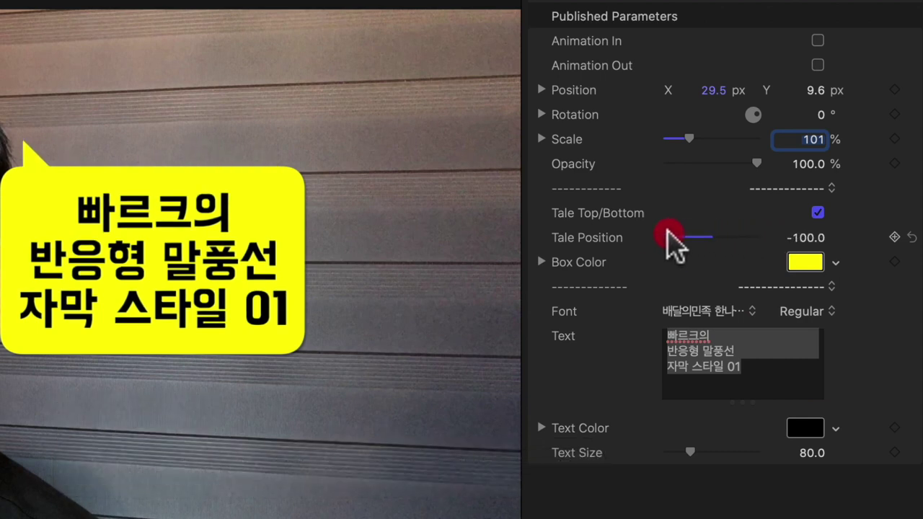
pyautogui.click(818, 213)
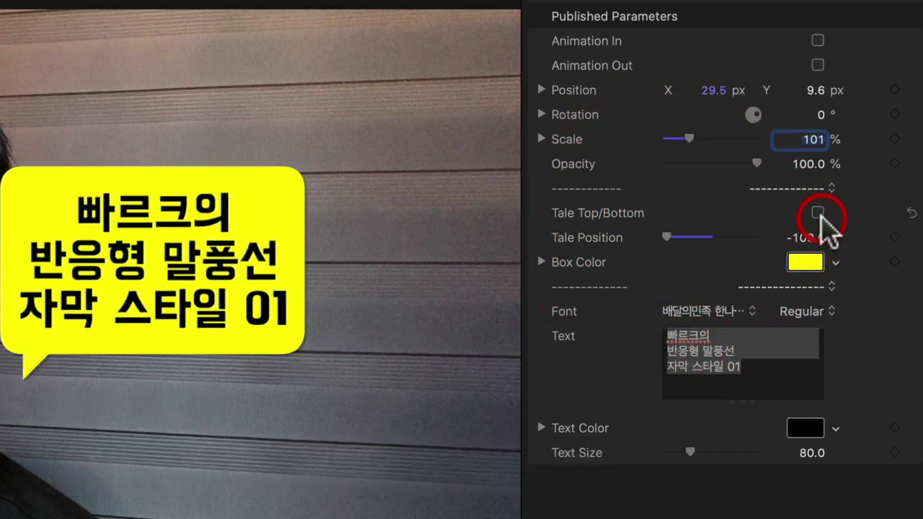
pyautogui.click(911, 238)
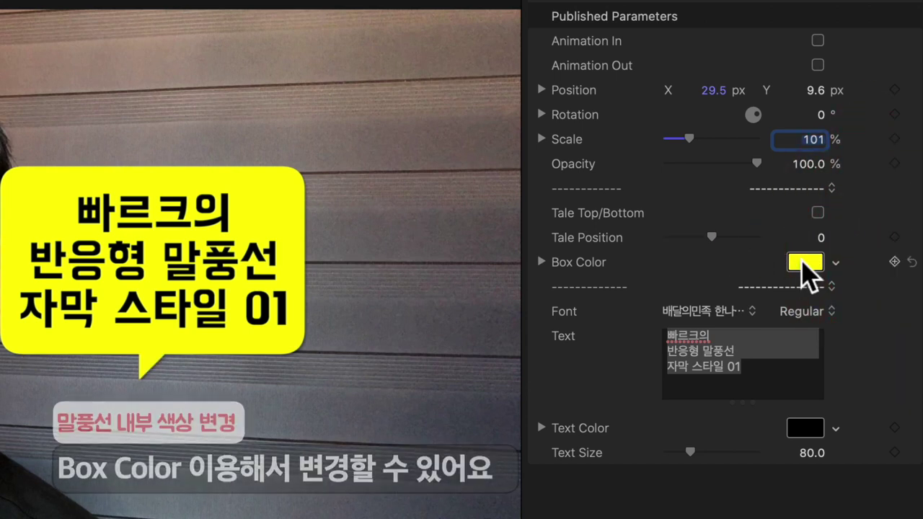
# Change the bubble's Box Color from yellow to white, keeping the black text
pyautogui.click(806, 266)
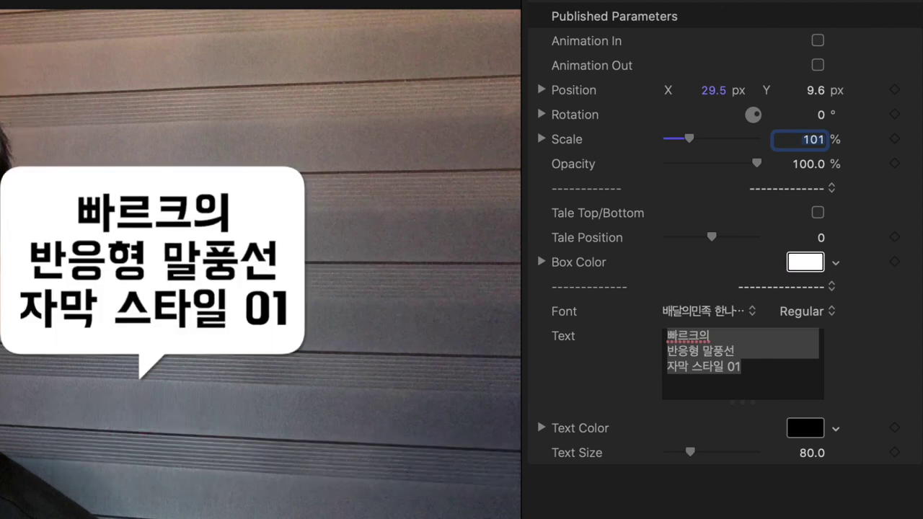
pyautogui.click(697, 318)
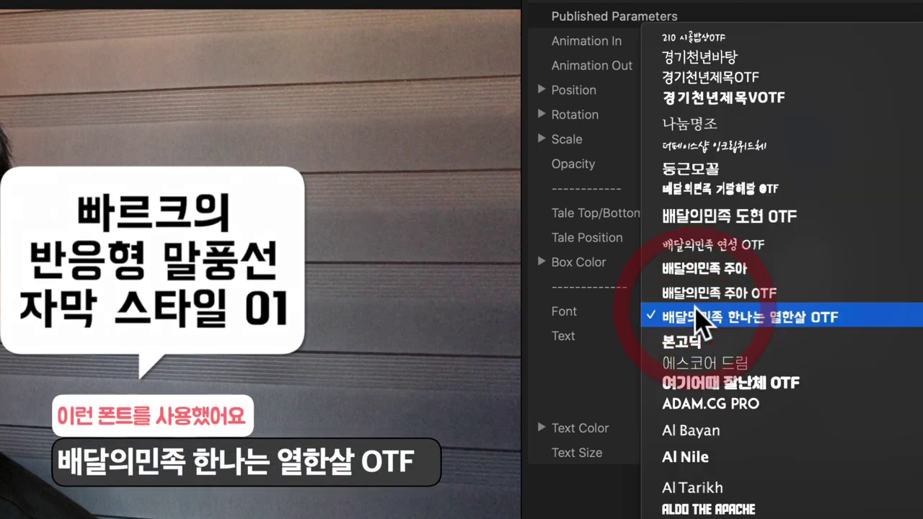
# Type '안녕하세요 빠르크 입니다!' on two lines in 배달의민족 한나는 열한살 font, nudging the bubble right and down
pyautogui.click(825, 322)
pyautogui.click(768, 370)
pyautogui.press('super+a')
pyautogui.write('안')
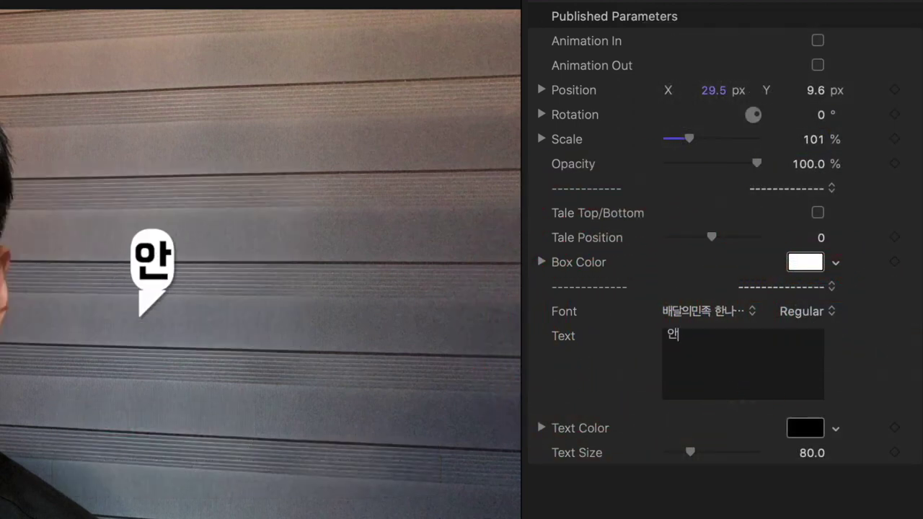
pyautogui.write('녕하세요 빠르크 입니다!')
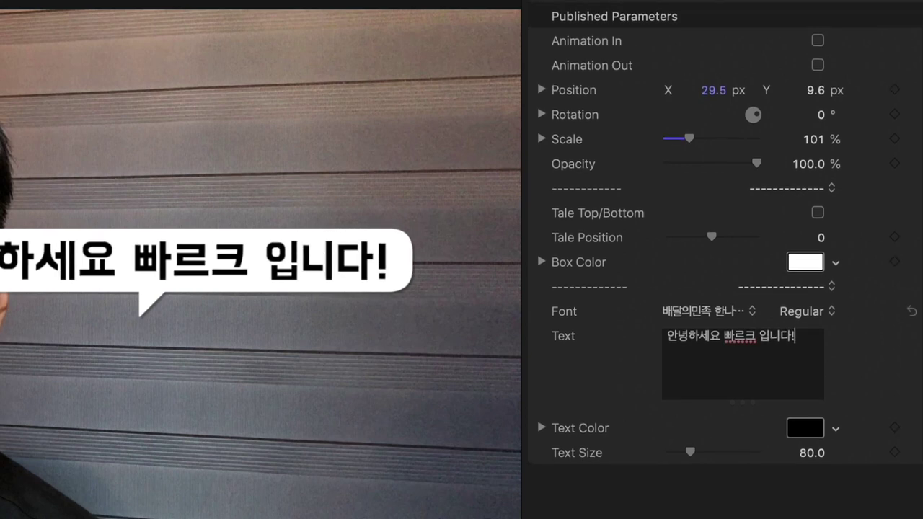
pyautogui.click(727, 337)
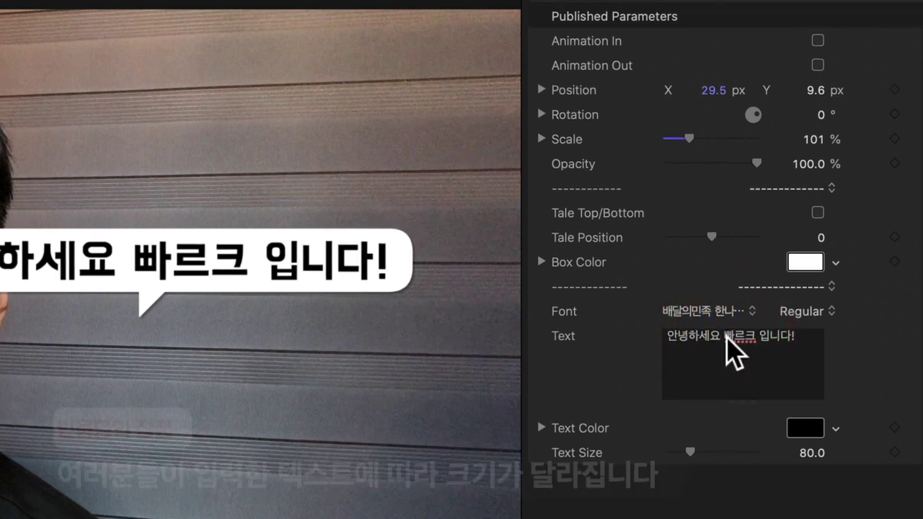
pyautogui.press('Return')
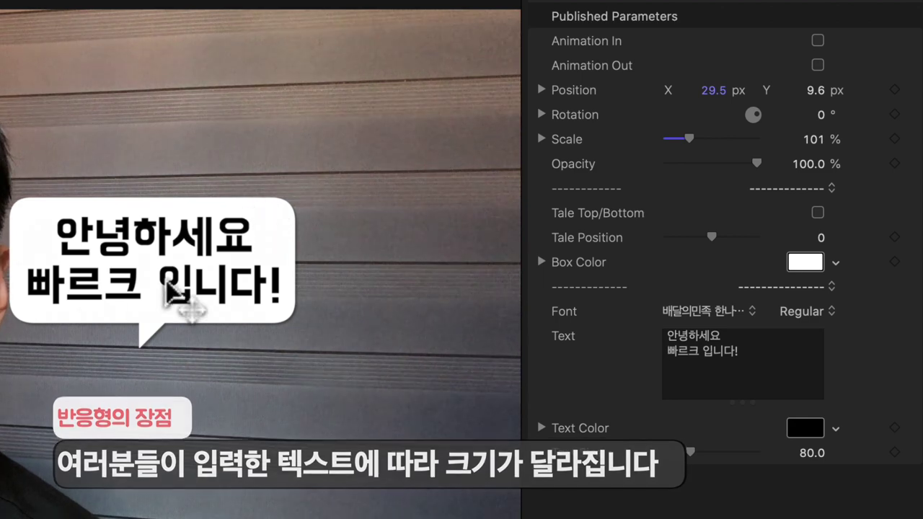
pyautogui.moveTo(732, 90); pyautogui.dragTo(750, 90)
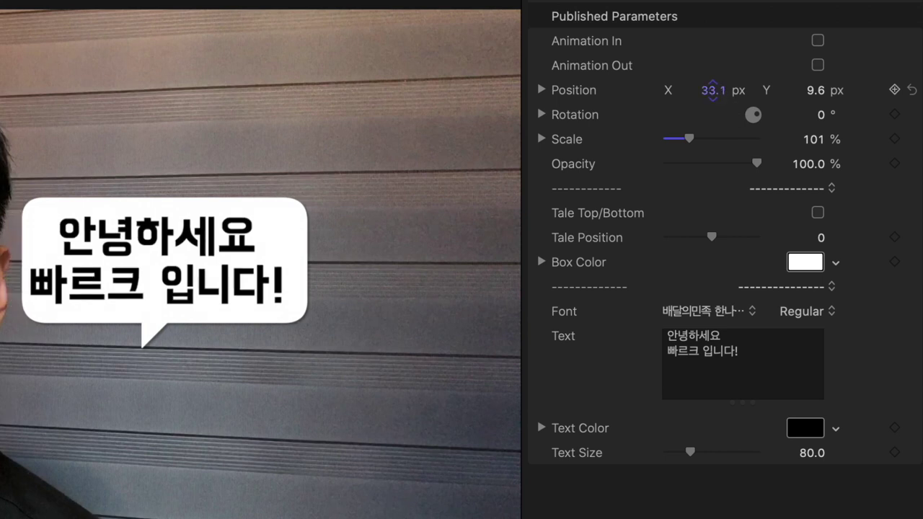
pyautogui.moveTo(817, 88)
pyautogui.mouseDown()
pyautogui.moveTo(820, 101)
pyautogui.moveTo(794, 128)
pyautogui.mouseUp()
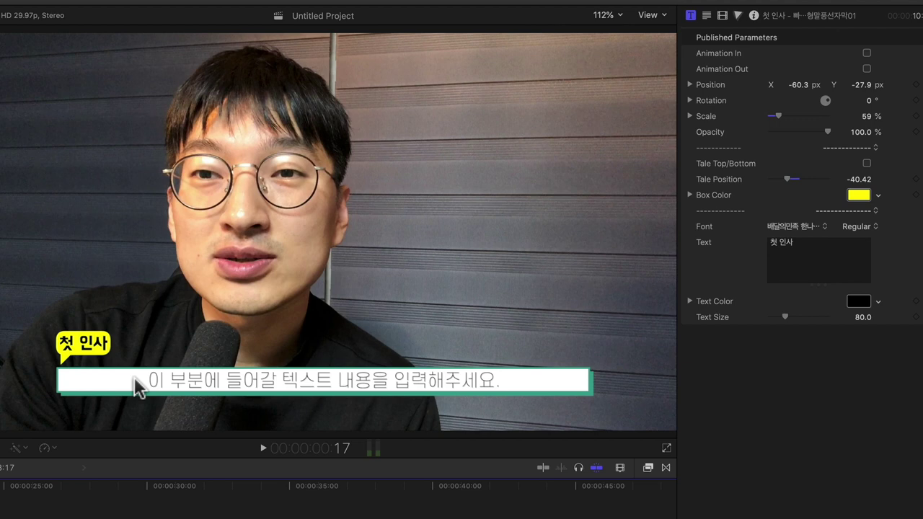
# Keep the yellow round bubble's box colour yellow and select its existing wording
pyautogui.click(858, 194)
pyautogui.click(860, 286)
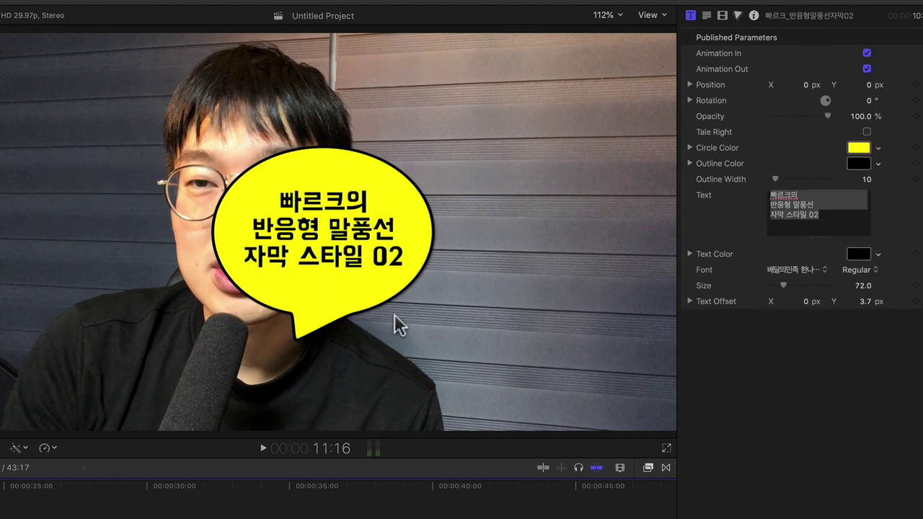
pyautogui.click(820, 220)
# Paste '말풍선으로 만들어요' into the yellow round bubble and toggle its Tale Right option
pyautogui.write('말풍선으로 만들어요')
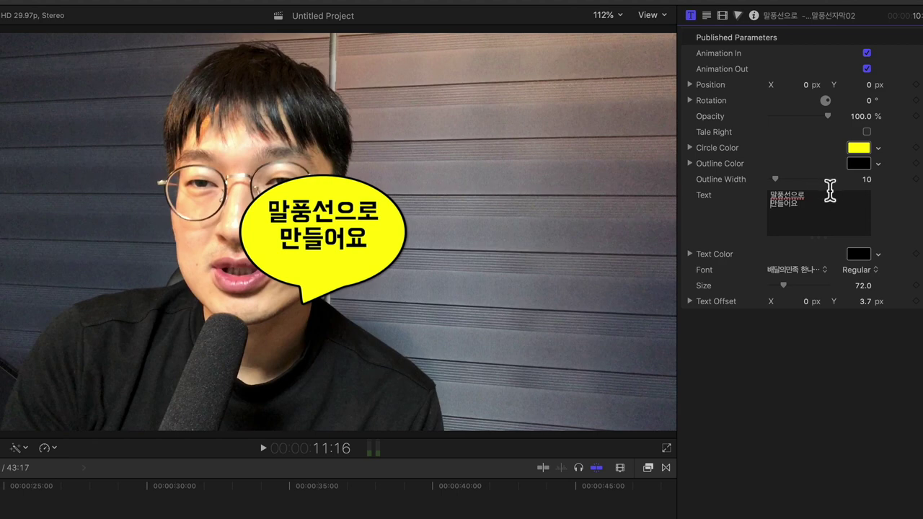
pyautogui.click(866, 132)
# Thicken the yellow bubble's outline to width 19 and move it to X 40.6, Y 19.9 px
pyautogui.click(864, 165)
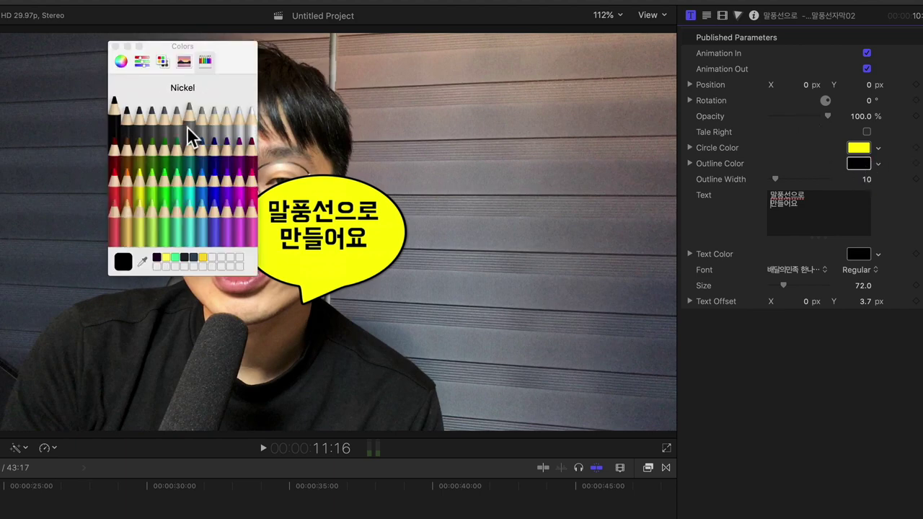
pyautogui.click(115, 46)
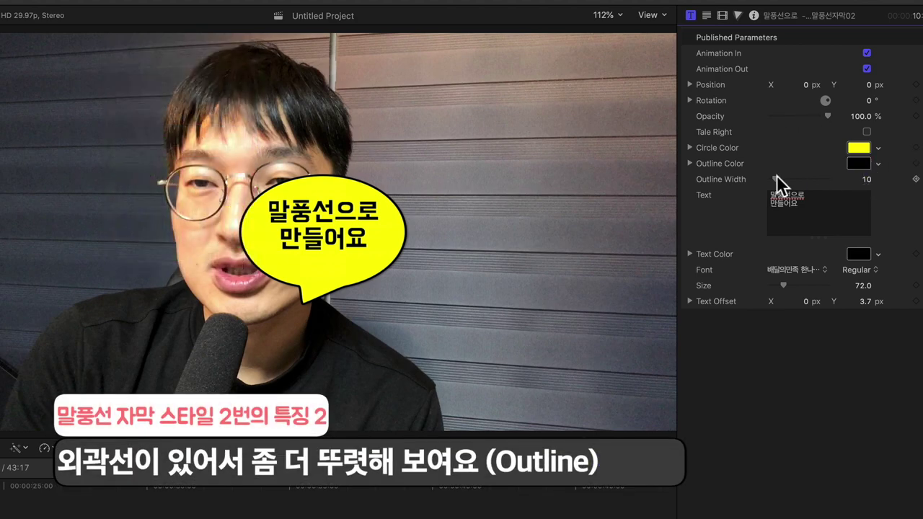
pyautogui.moveTo(776, 176); pyautogui.dragTo(782, 174)
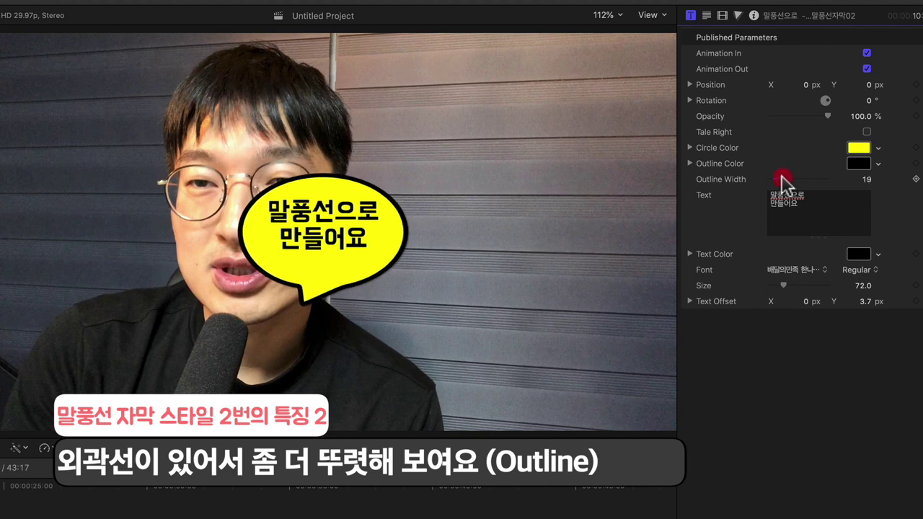
pyautogui.moveTo(802, 84); pyautogui.dragTo(883, 84)
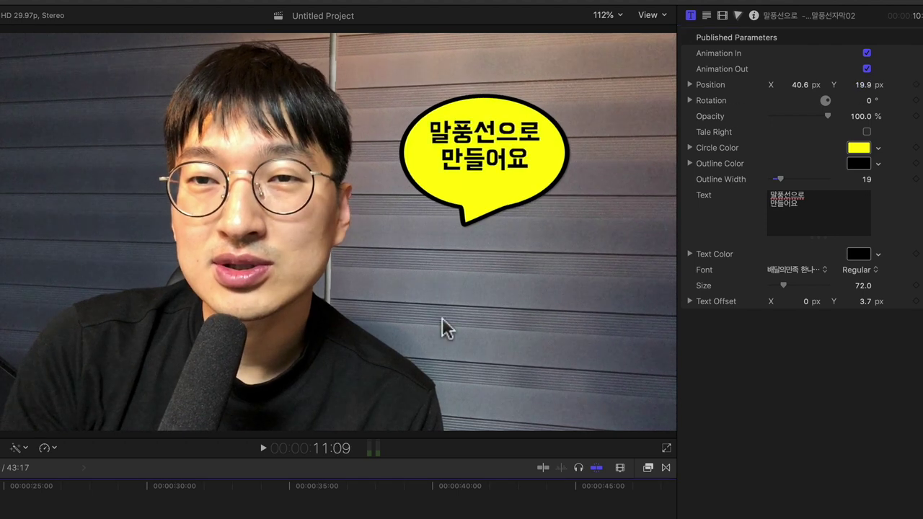
pyautogui.click(826, 114)
# Set the bubble text Size to 112 and Text Offset Y to 2.1 px
pyautogui.moveTo(783, 286); pyautogui.dragTo(794, 287)
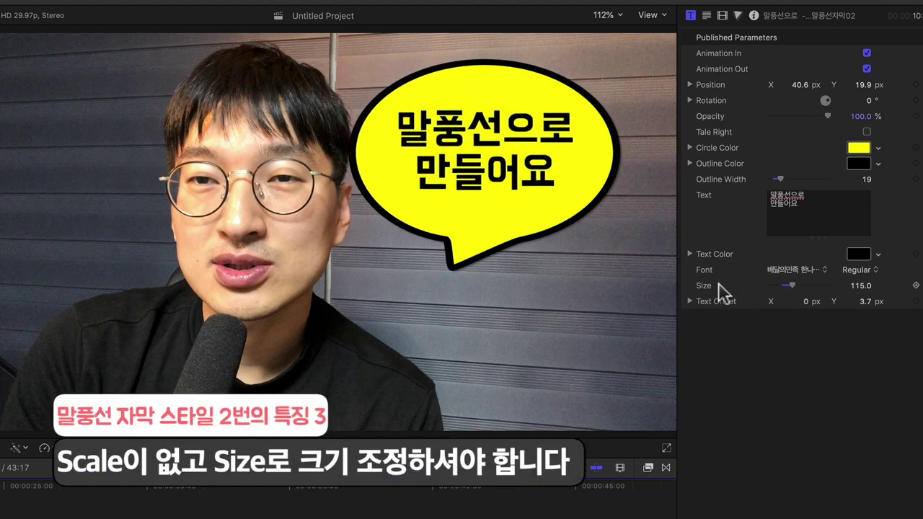
pyautogui.moveTo(793, 292); pyautogui.dragTo(789, 295)
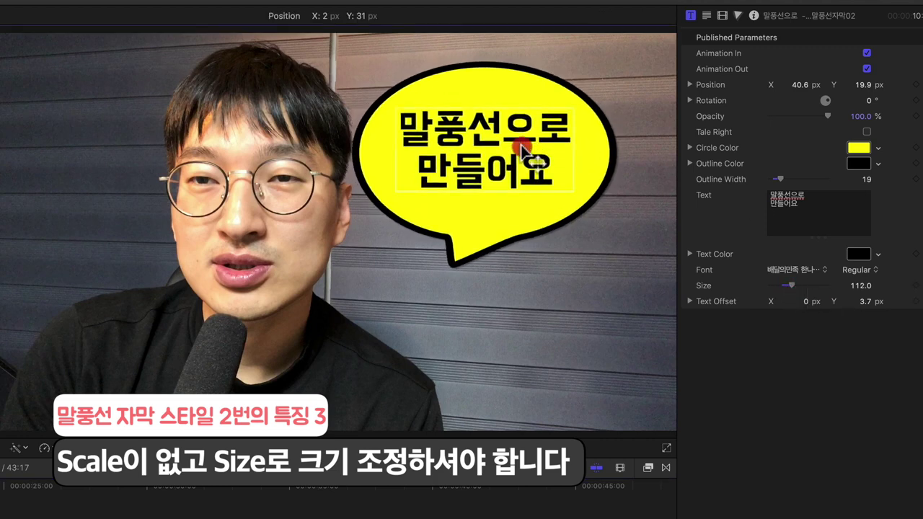
pyautogui.doubleClick(532, 172)
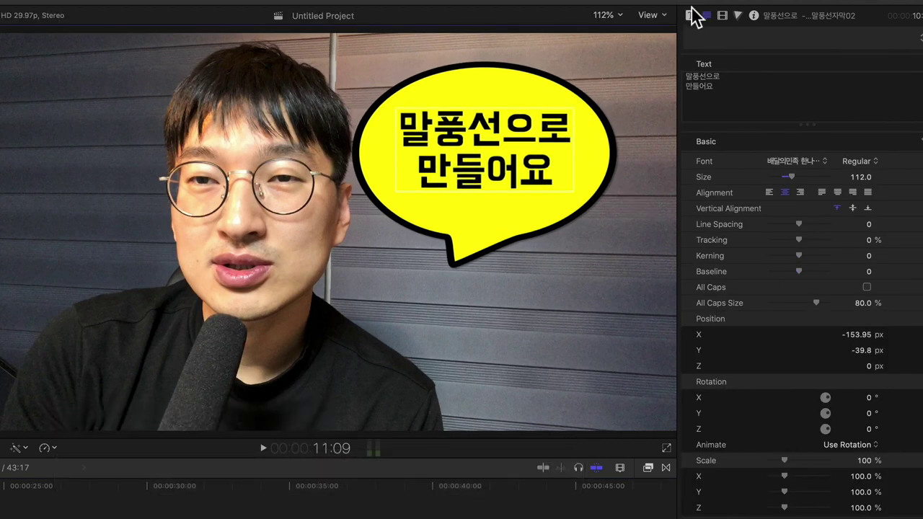
pyautogui.click(692, 15)
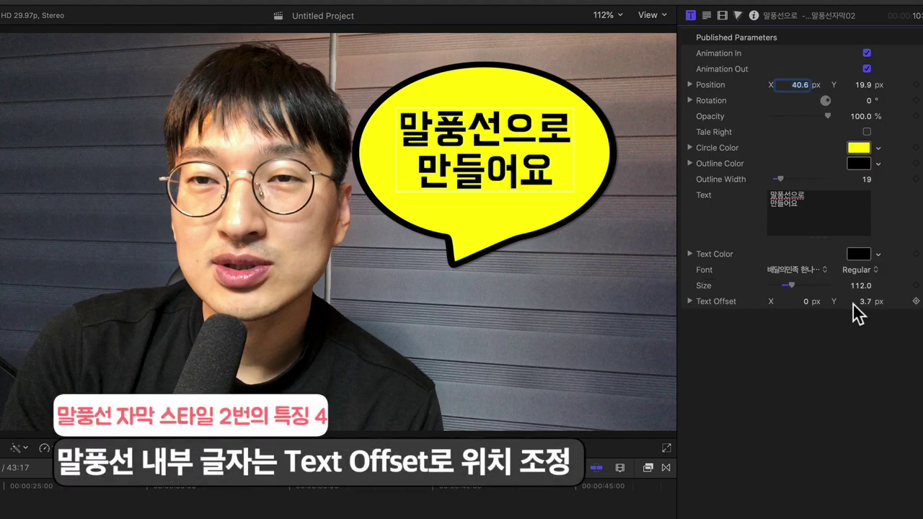
pyautogui.moveTo(865, 302); pyautogui.dragTo(862, 302)
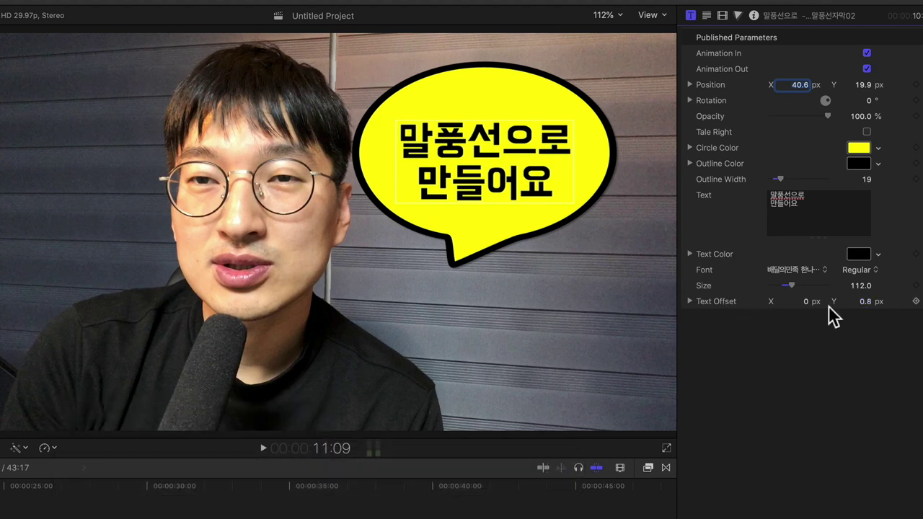
pyautogui.moveTo(866, 303); pyautogui.dragTo(876, 302)
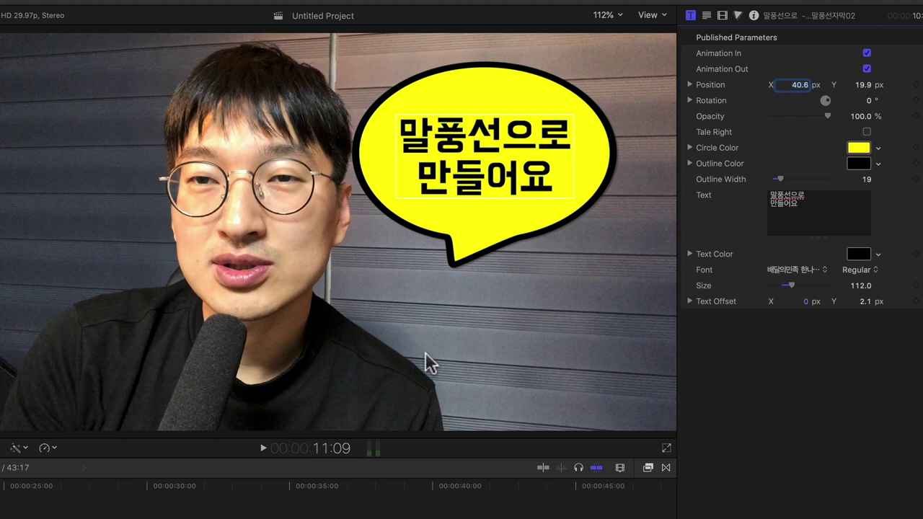
# Apply the Comic Basic filter from Looks > Comic Looks to the talking-head clip
pyautogui.click(647, 468)
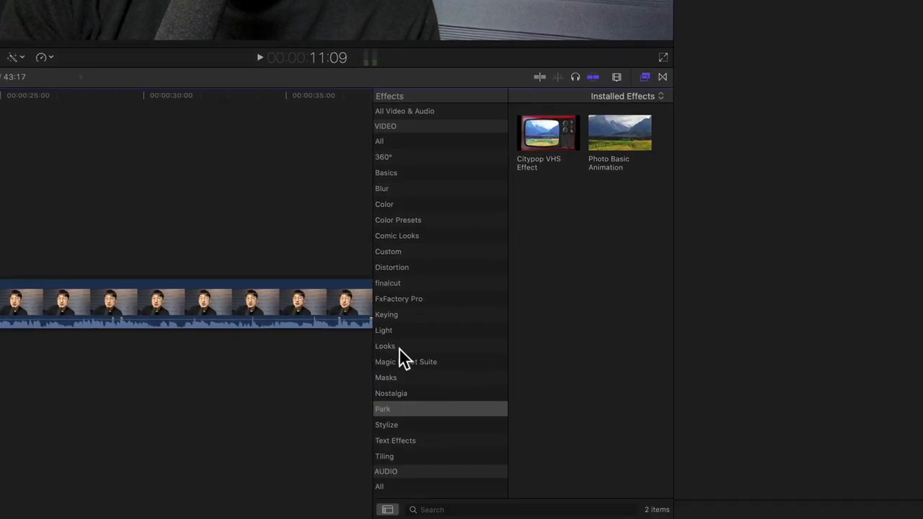
pyautogui.click(399, 348)
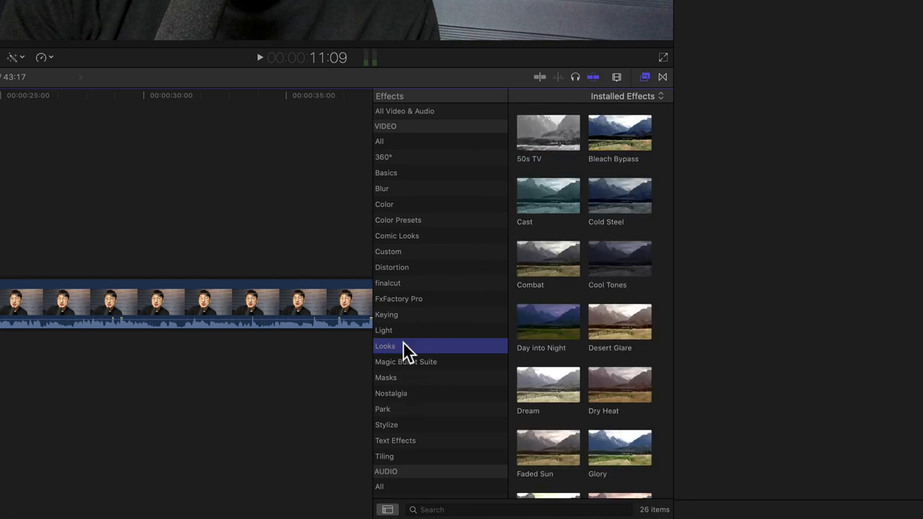
pyautogui.click(417, 238)
pyautogui.moveTo(551, 139); pyautogui.dragTo(76, 315)
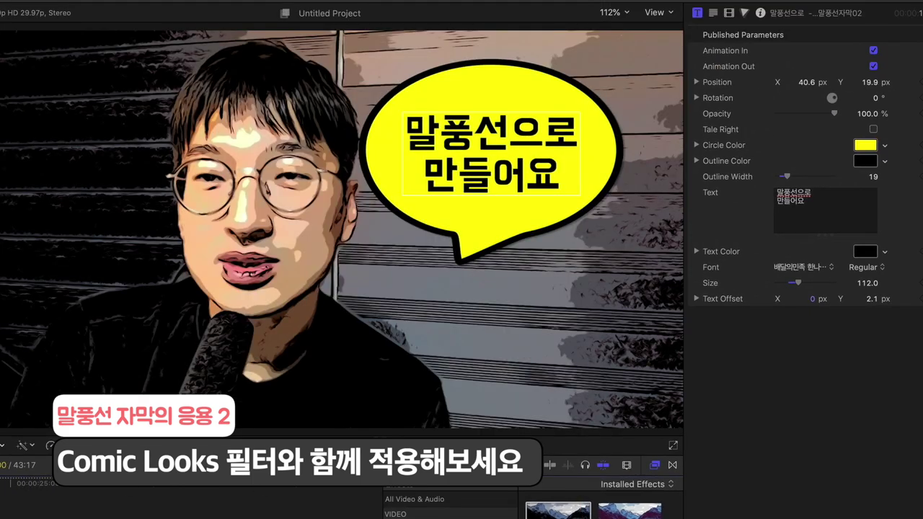
pyautogui.press('space')
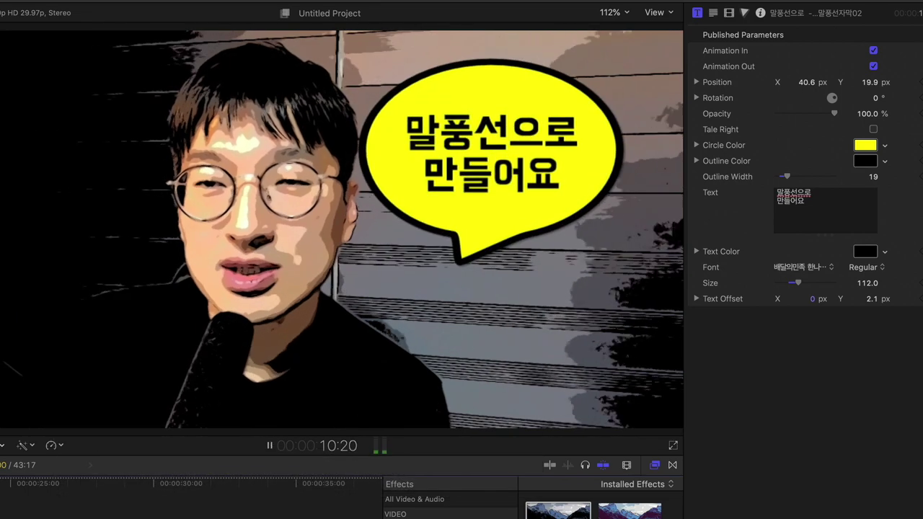
pyautogui.press('space')
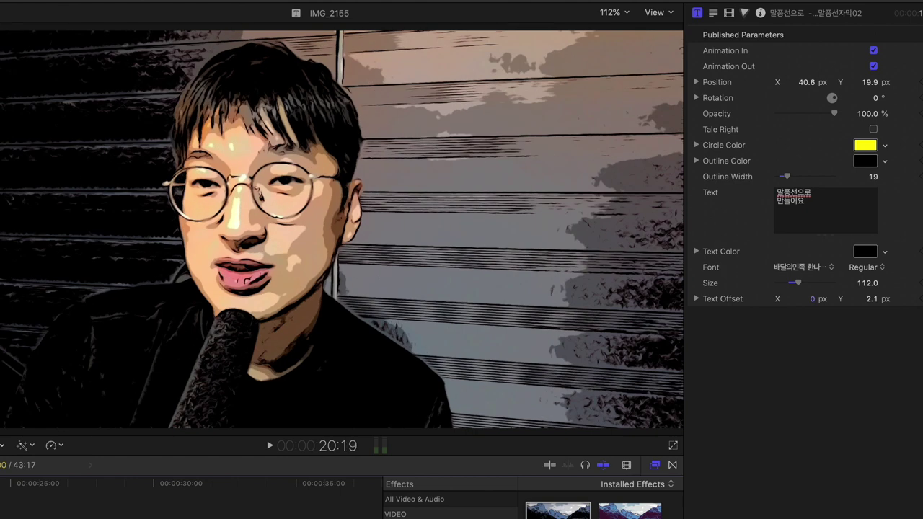
pyautogui.click(41, 509)
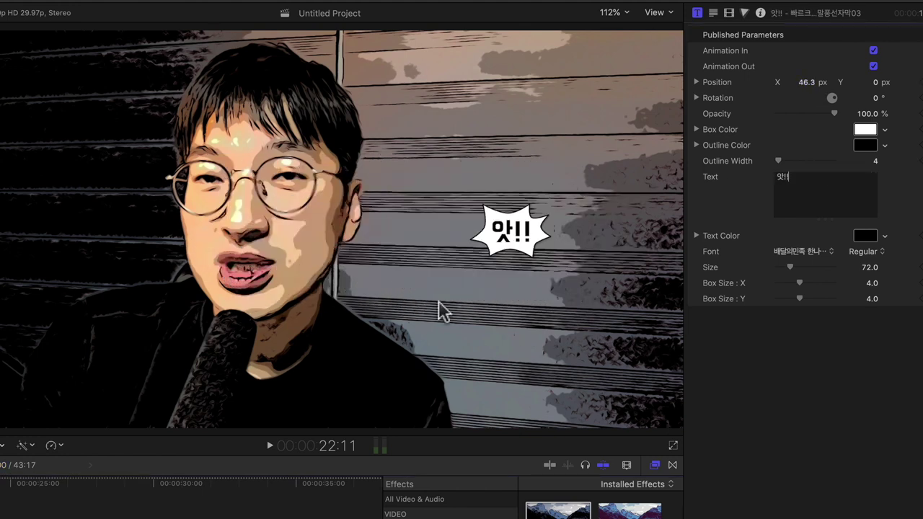
# Make the burst bubble read '대박!!' at size 226, positioned at X 42.7, Y -18.9
pyautogui.moveTo(790, 267); pyautogui.dragTo(822, 268)
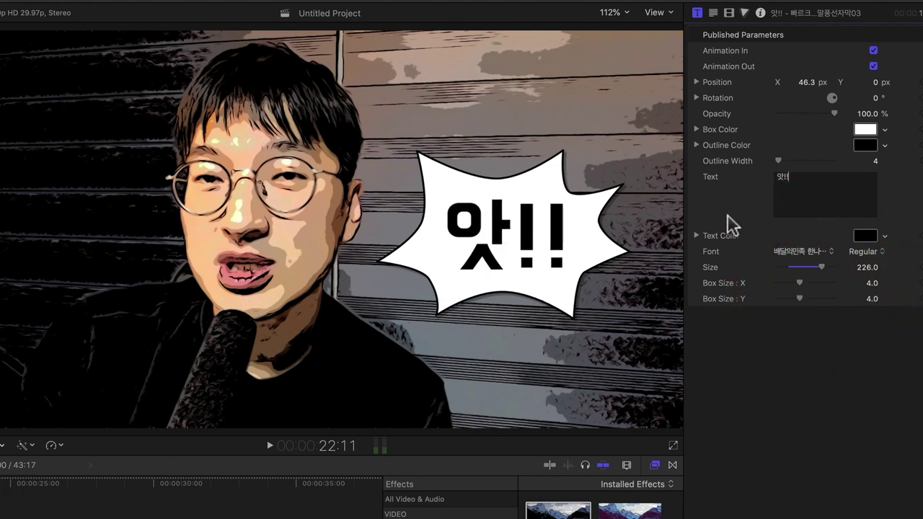
pyautogui.click(806, 188)
pyautogui.press('BackSpace')
pyautogui.press('BackSpace')
pyautogui.press('BackSpace')
pyautogui.write('대박!!')
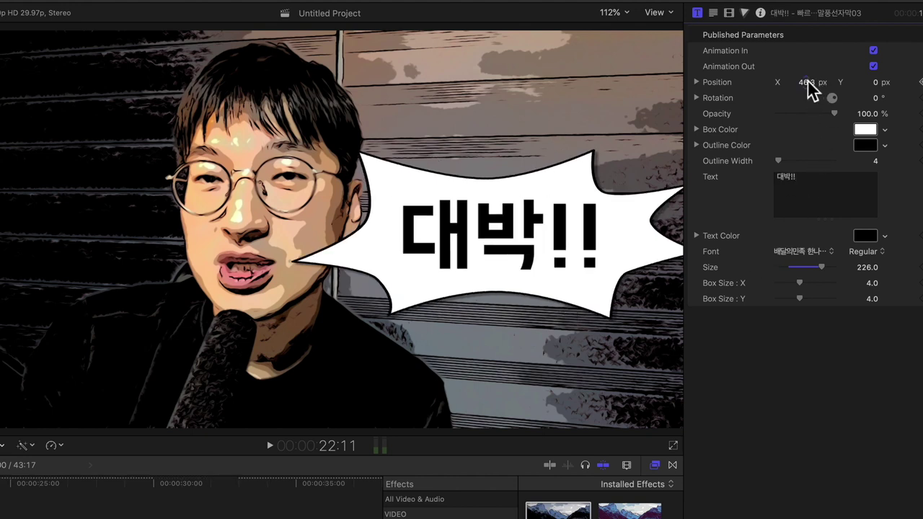
pyautogui.moveTo(807, 82); pyautogui.dragTo(797, 82)
pyautogui.moveTo(874, 82); pyautogui.dragTo(869, 94)
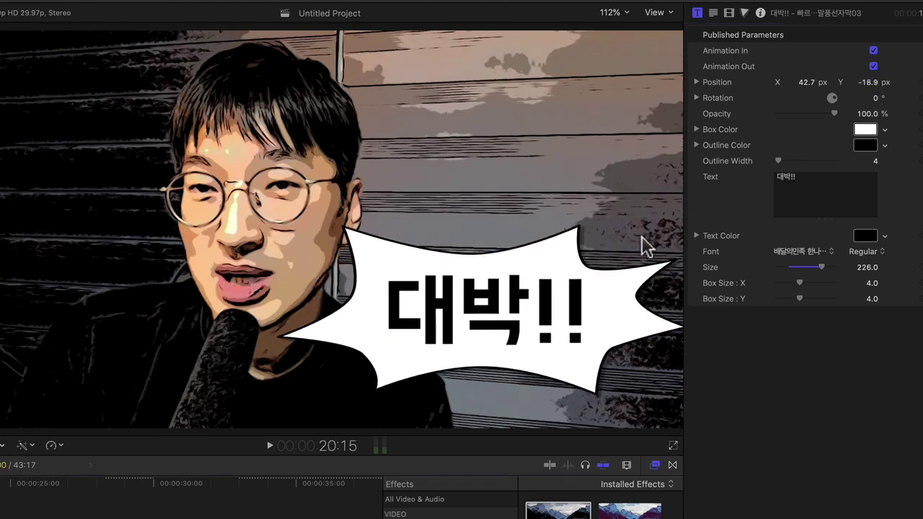